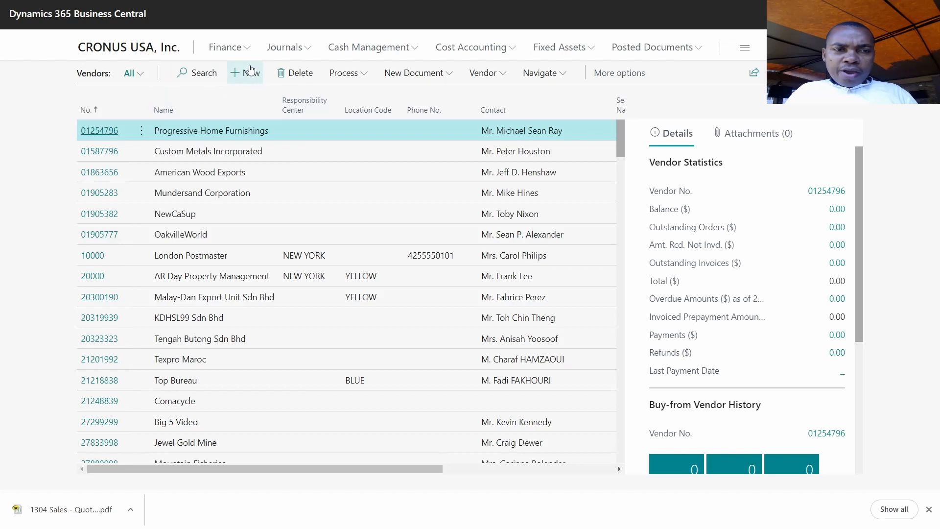
- Create new vendor V00020 from the VENDOR PERSON template
{"action": "left_click", "coordinate": [247, 74]}
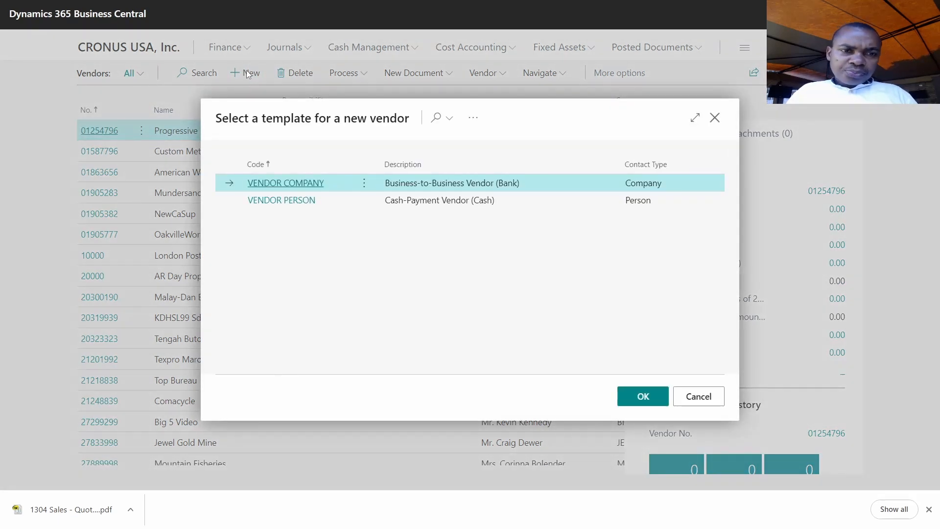
{"action": "left_click", "coordinate": [292, 204]}
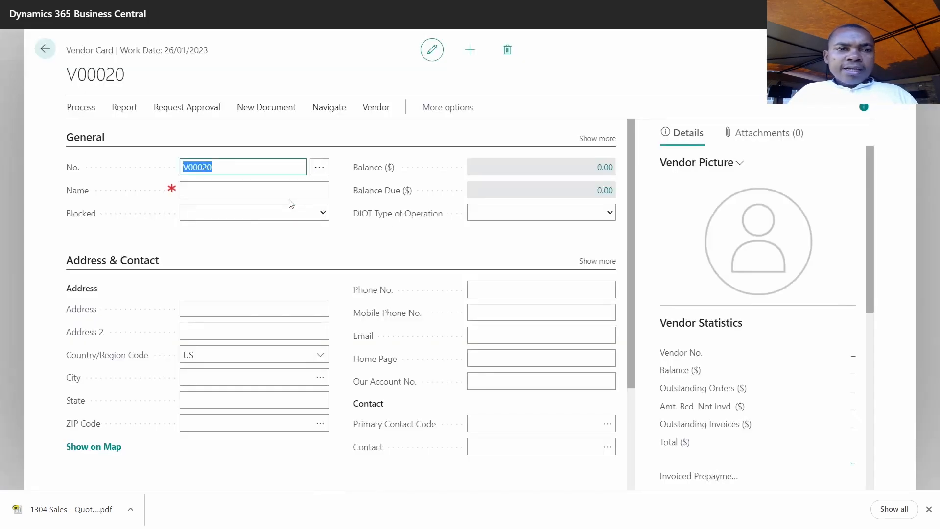
- Enter the vendor's full name followed by the _Functional Consultant suffix in the Name field
{"action": "left_click", "coordinate": [210, 195]}
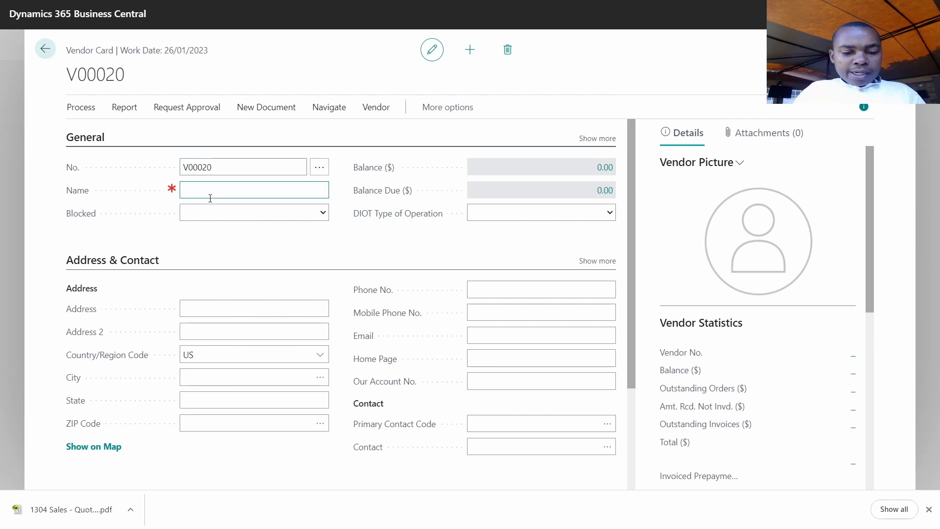
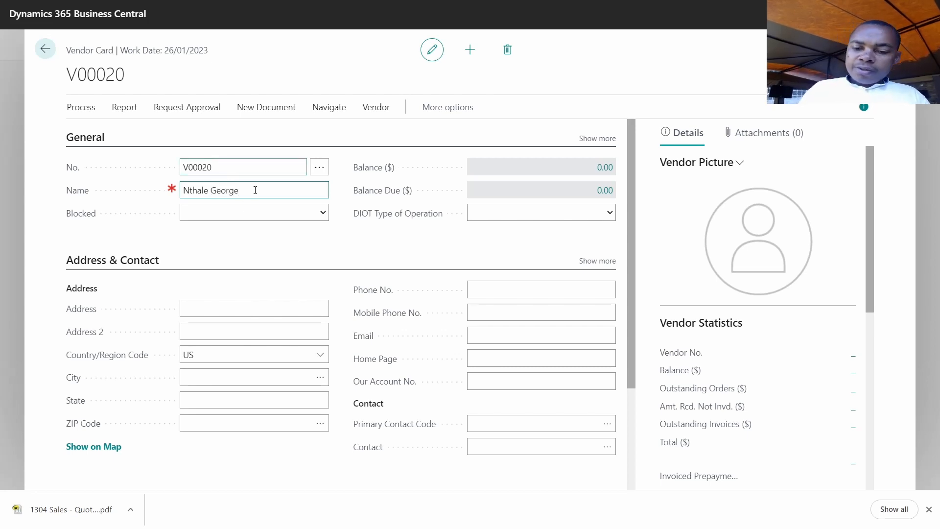
{"action": "type", "text": "_"}
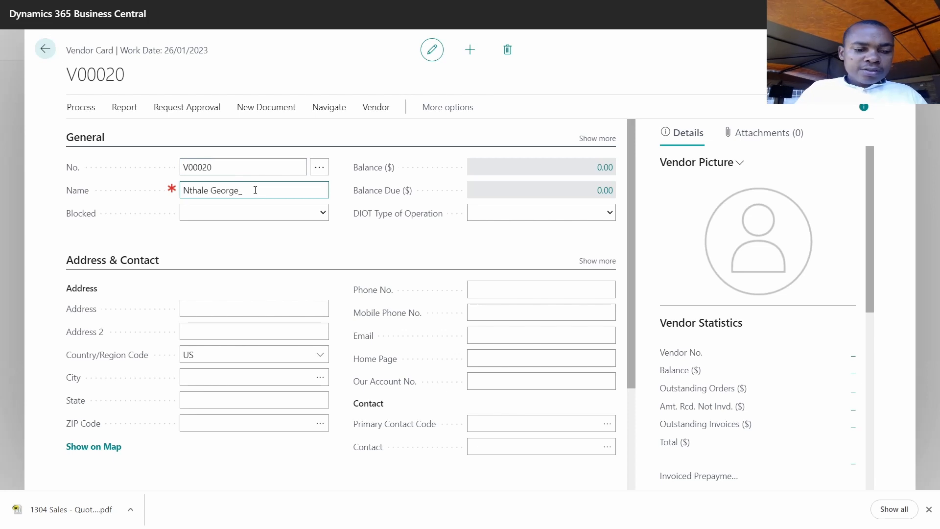
{"action": "type", "text": "Funct"}
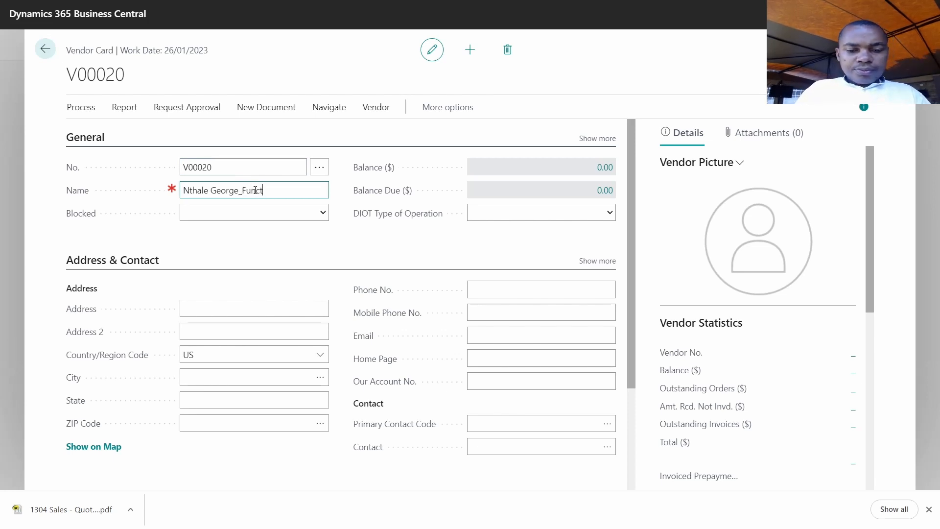
{"action": "type", "text": "iona"}
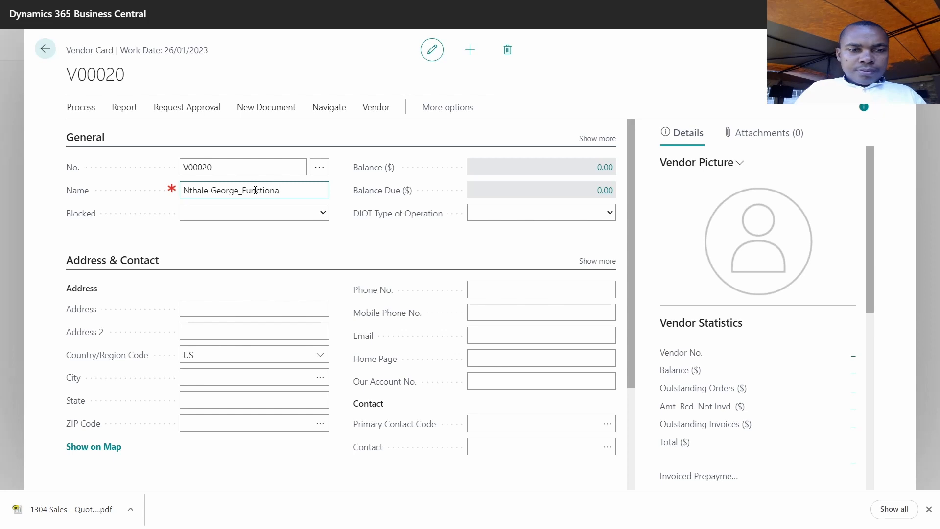
{"action": "type", "text": "l C"}
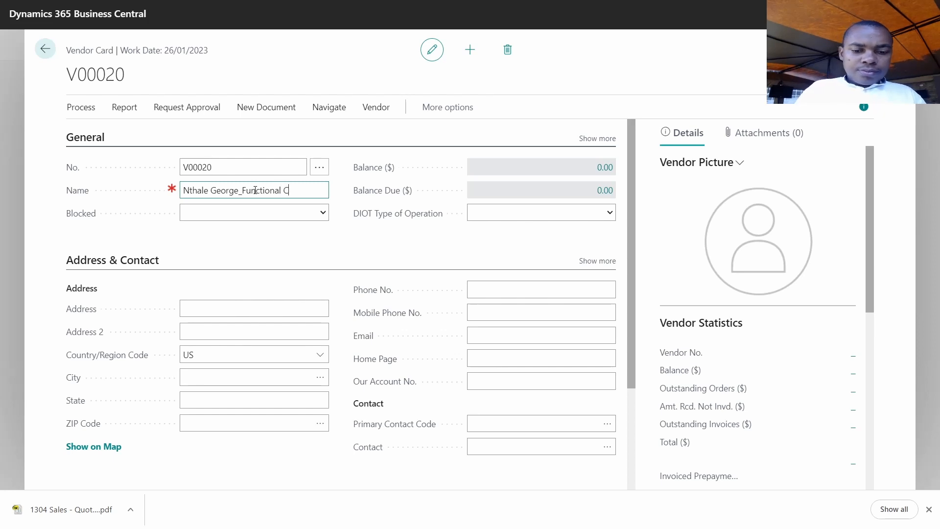
{"action": "type", "text": "onsultant"}
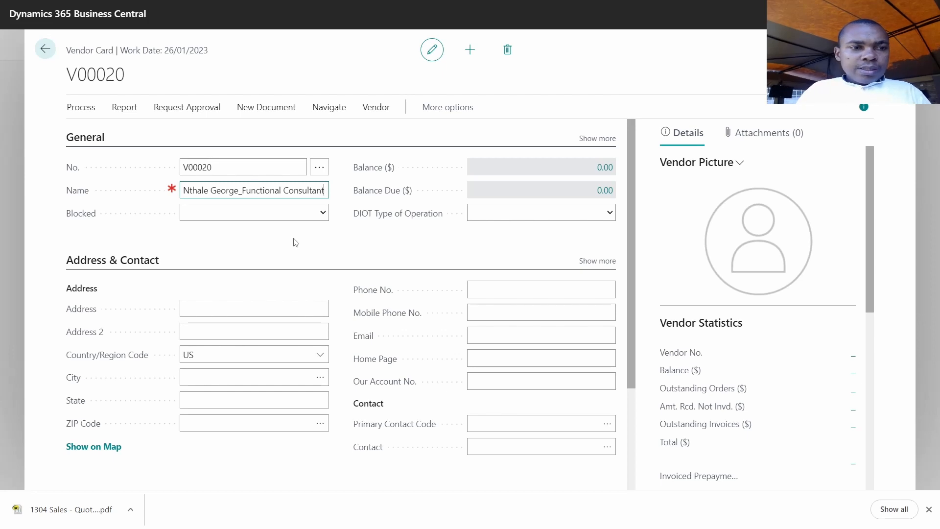
{"action": "left_click", "coordinate": [302, 216]}
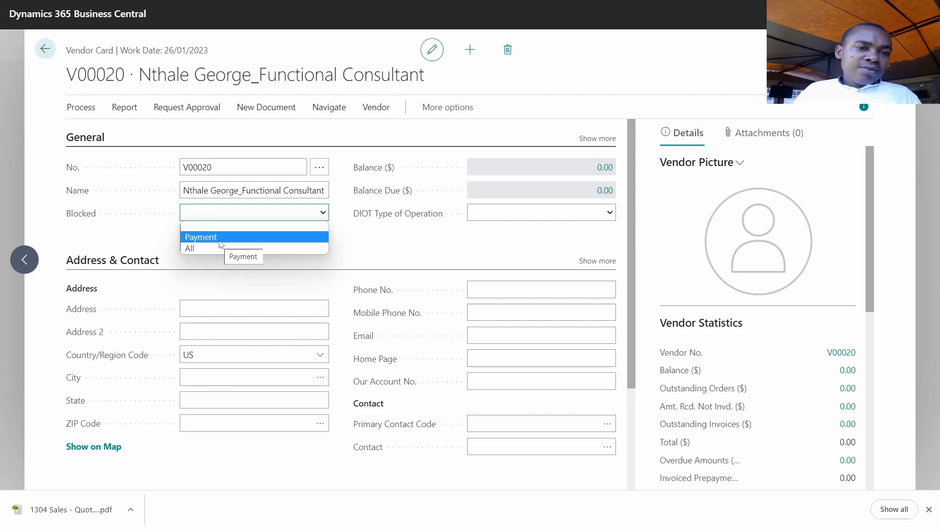
- Leave Blocked blank, show more General fields, and go to the Address field
{"action": "left_click", "coordinate": [208, 229]}
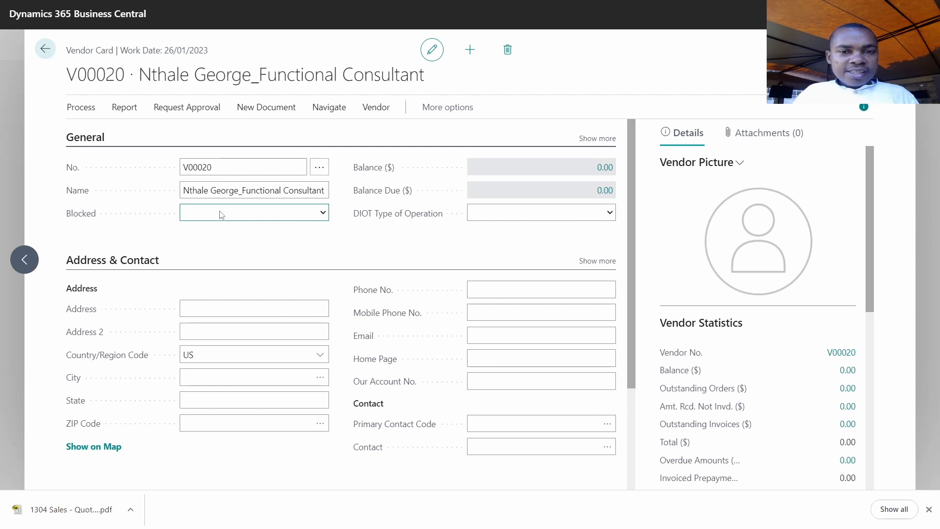
{"action": "left_click", "coordinate": [599, 139]}
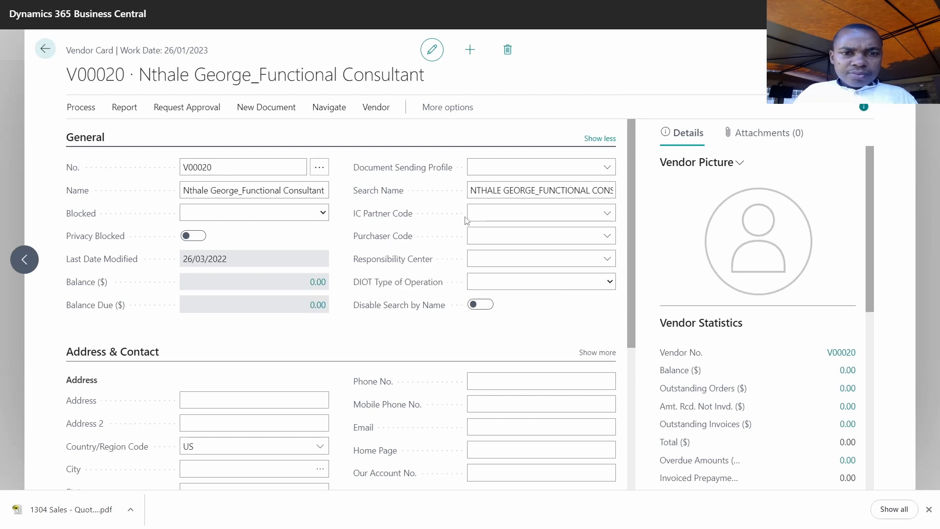
{"action": "scroll", "coordinate": [465, 219], "scroll_direction": "down", "scroll_amount": 3}
{"action": "left_click", "coordinate": [219, 276]}
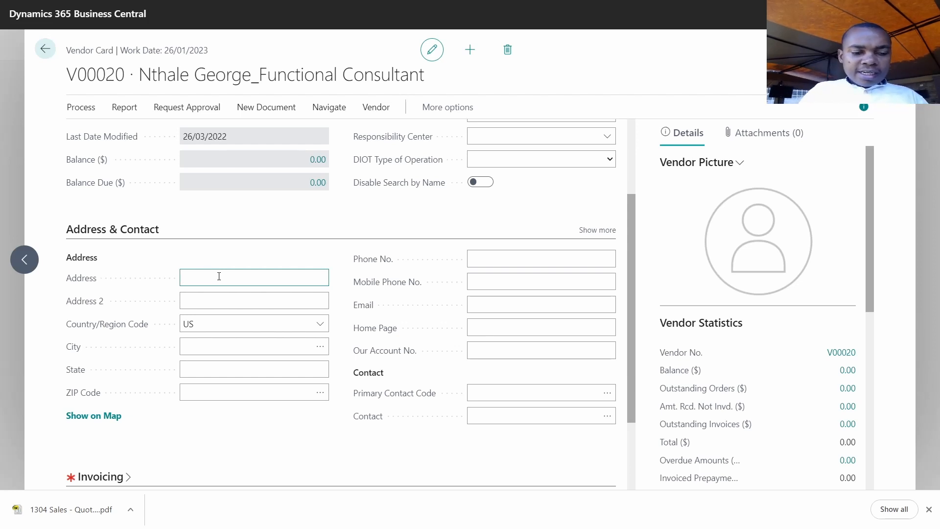
- Enter the vendor's street address, correcting the typos
{"action": "type", "text": "MA"}
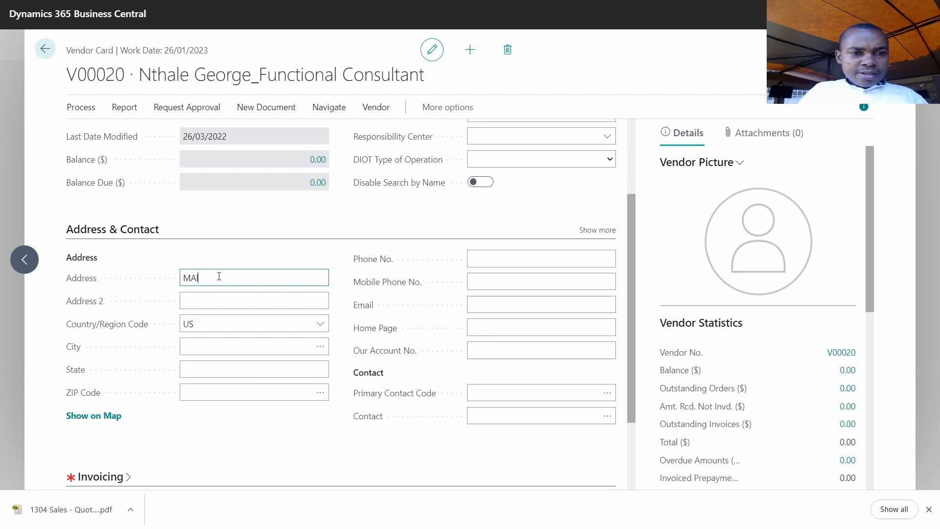
{"action": "type", "text": "I"}
{"action": "key", "text": "BackSpace"}
{"action": "key", "text": "BackSpace"}
{"action": "type", "text": "alawu"}
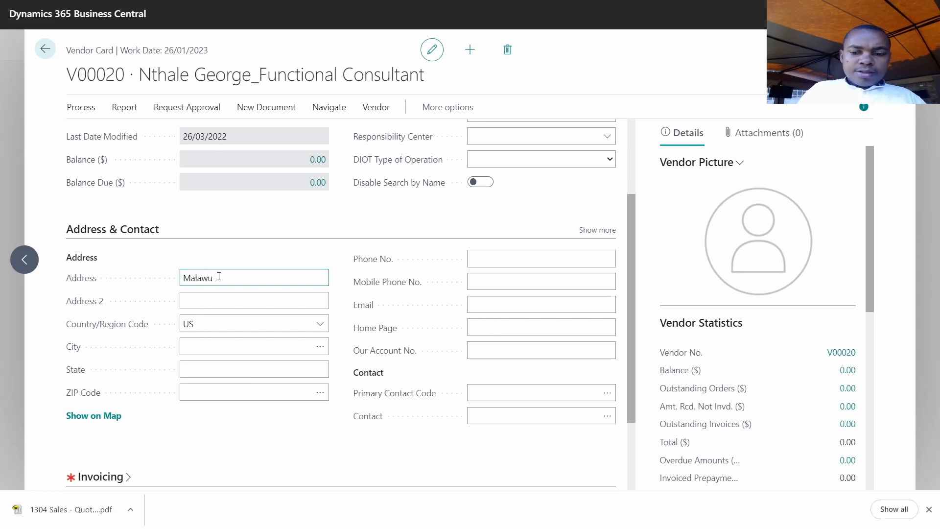
{"action": "key", "text": "BackSpace"}
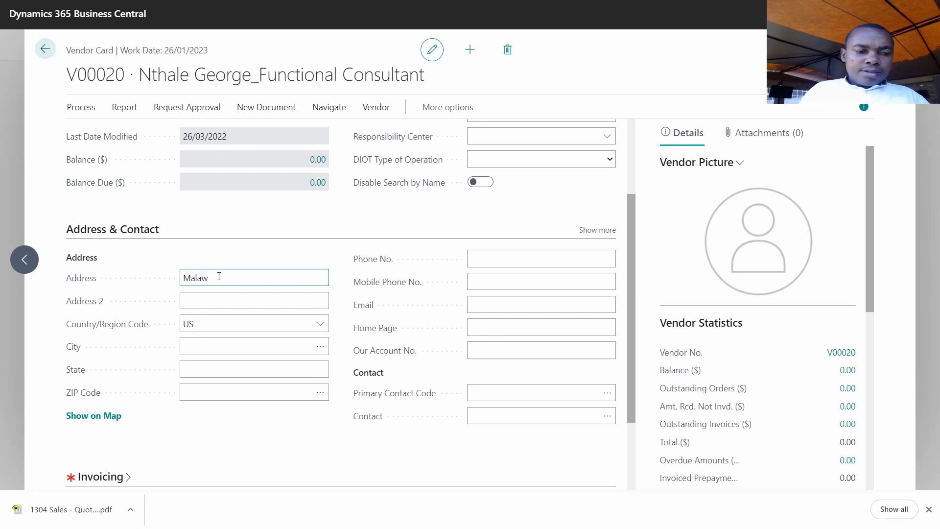
{"action": "type", "text": "i"}
- Fill in the second address line, then pass City and State to reach Phone No
{"action": "left_click", "coordinate": [194, 296]}
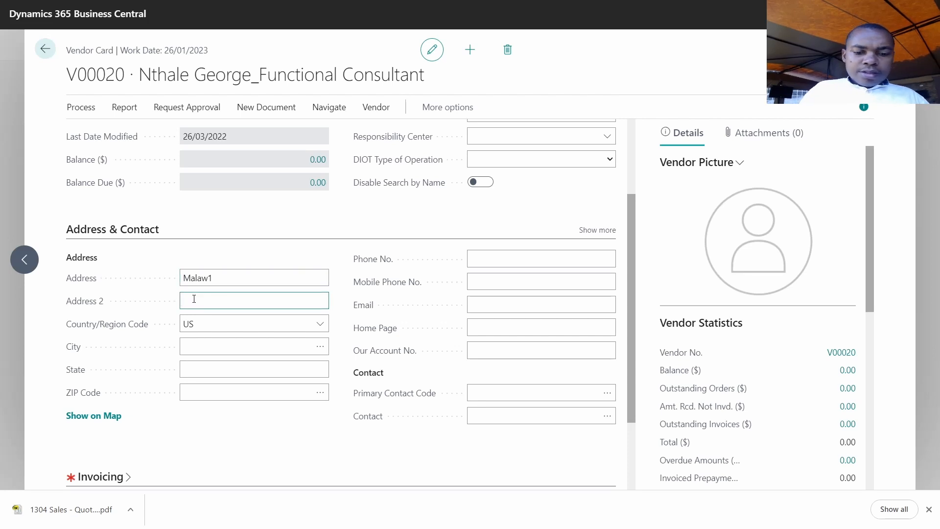
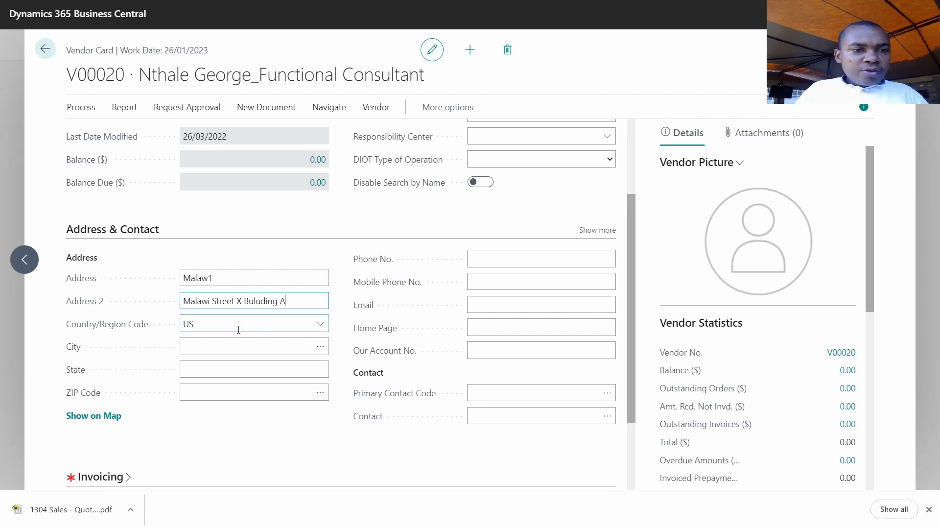
{"action": "left_click", "coordinate": [227, 351]}
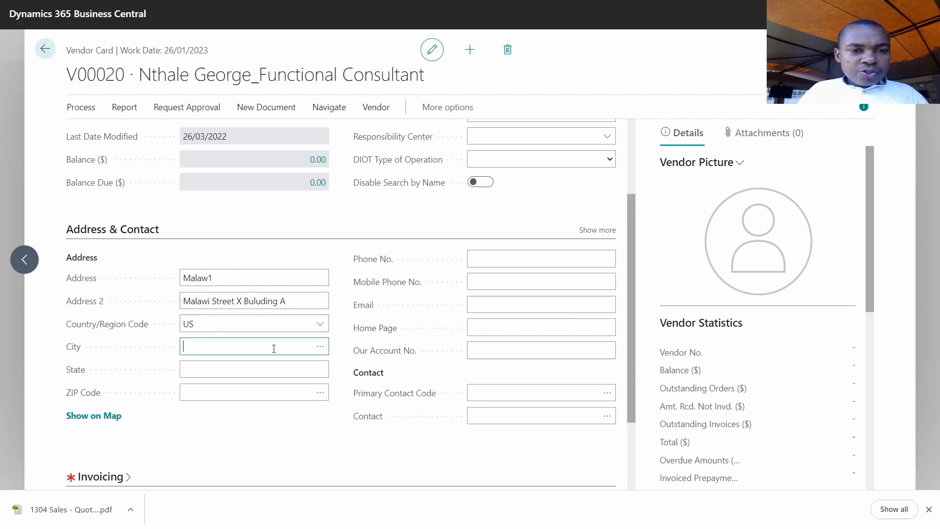
{"action": "left_click", "coordinate": [257, 371]}
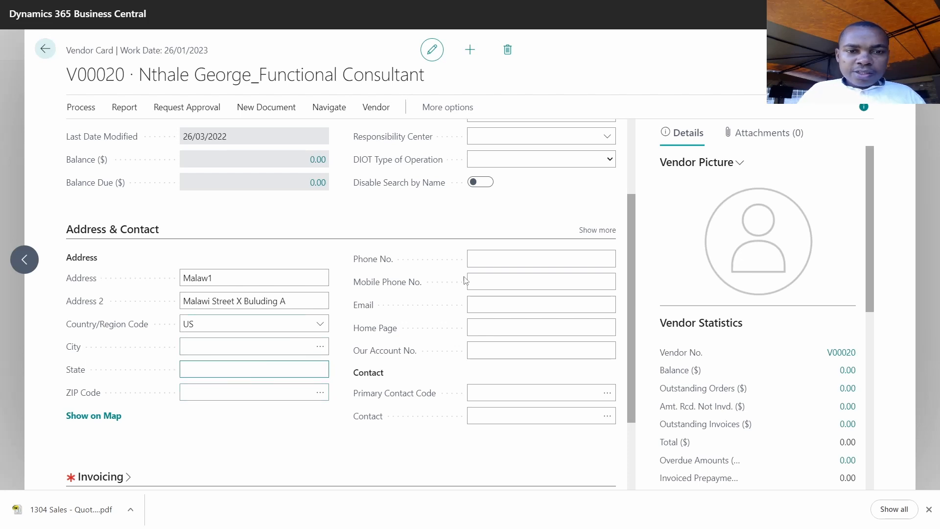
{"action": "left_click", "coordinate": [494, 265]}
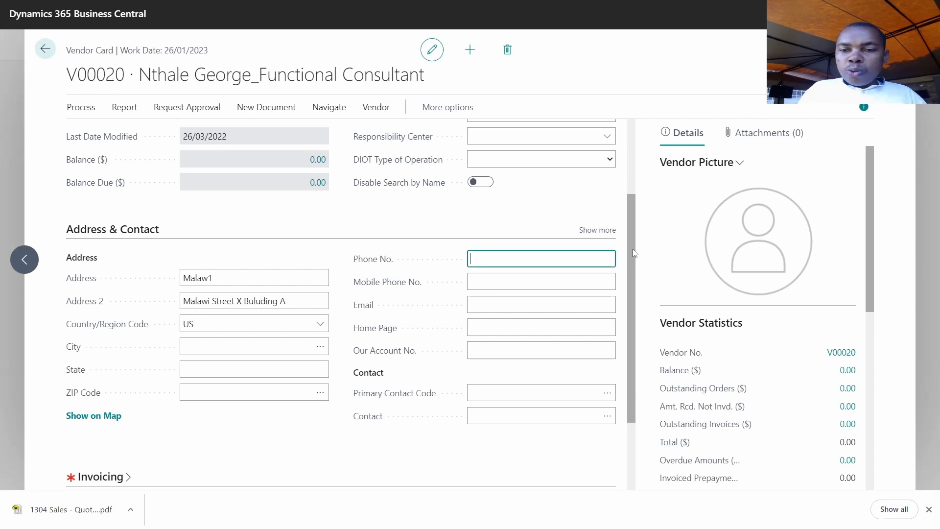
- Record the vendor's phone number and e-mail address under Address & Contact
{"action": "scroll", "coordinate": [633, 253], "scroll_direction": "up", "scroll_amount": 3}
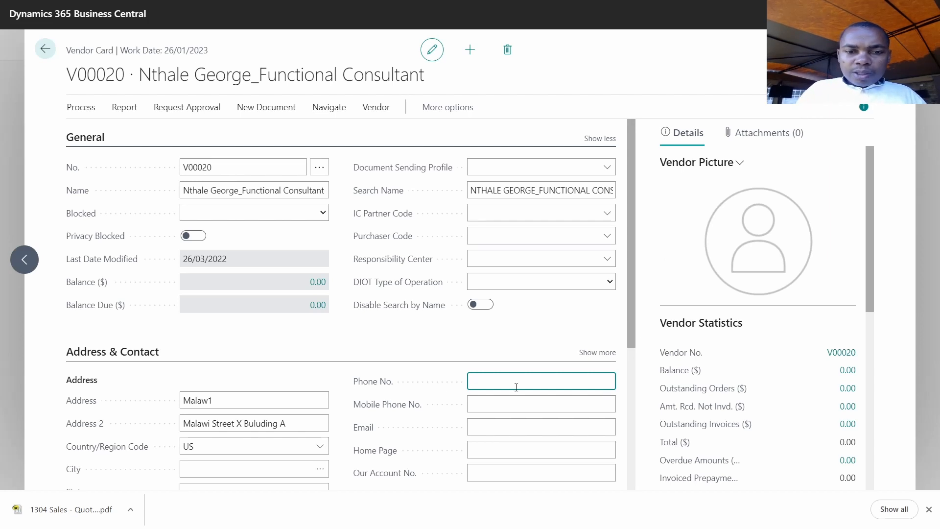
{"action": "type", "text": "0"}
{"action": "key", "text": "BackSpace"}
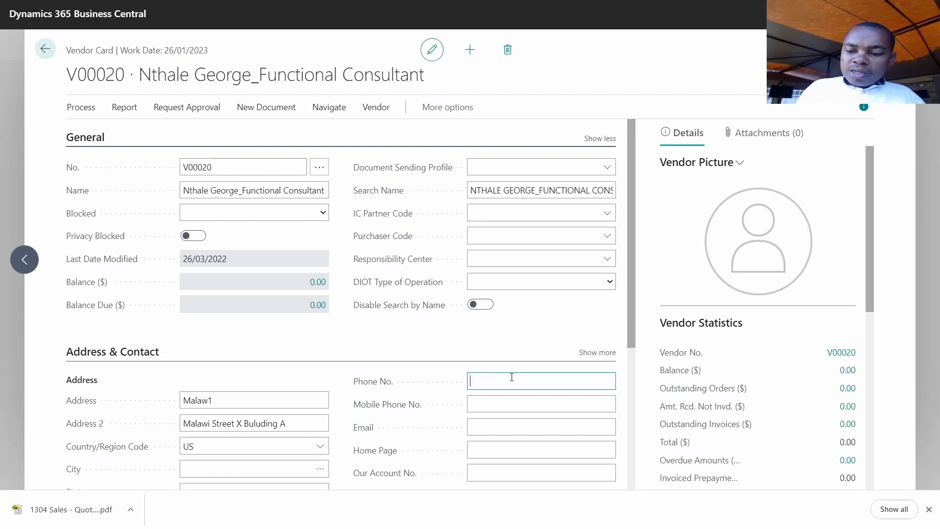
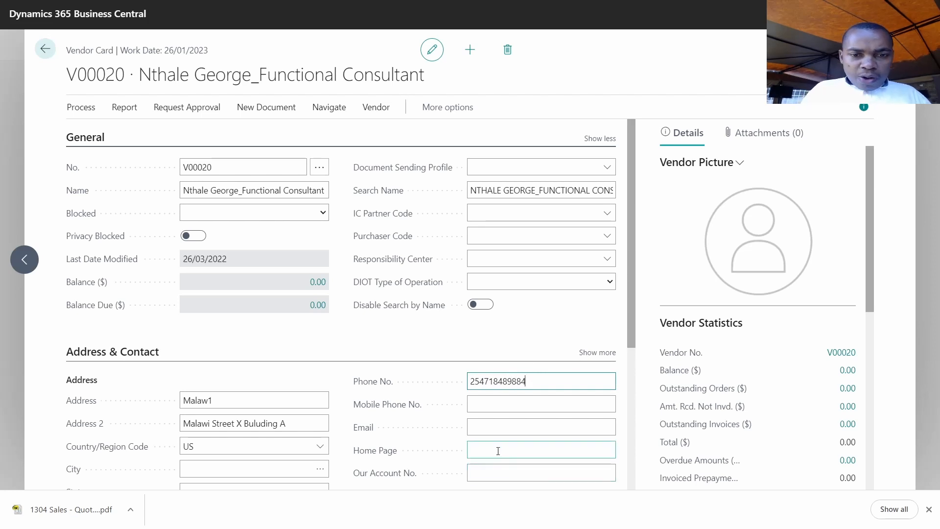
{"action": "left_click", "coordinate": [488, 427]}
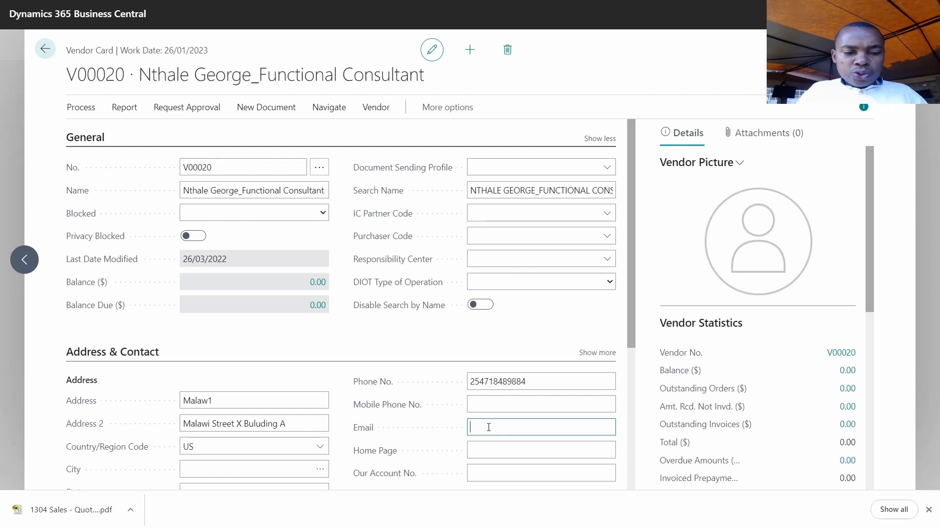
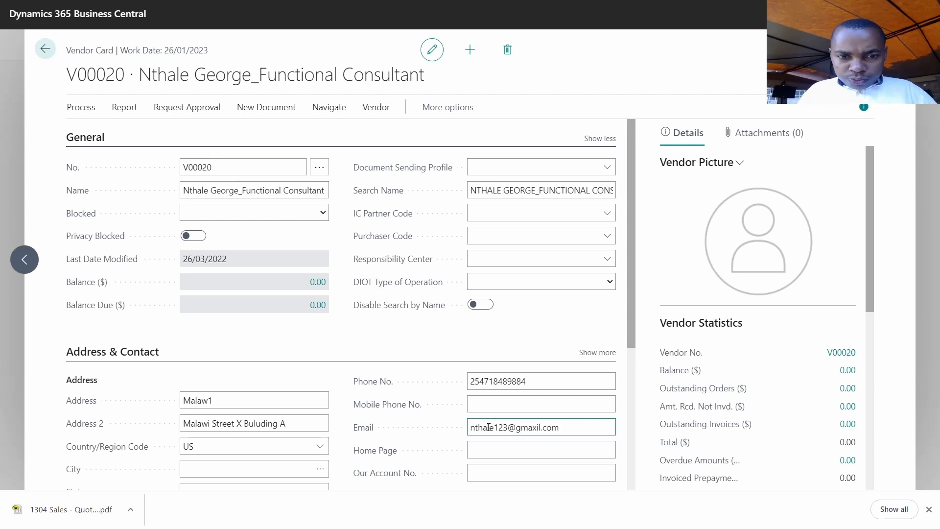
{"action": "left_click", "coordinate": [495, 450]}
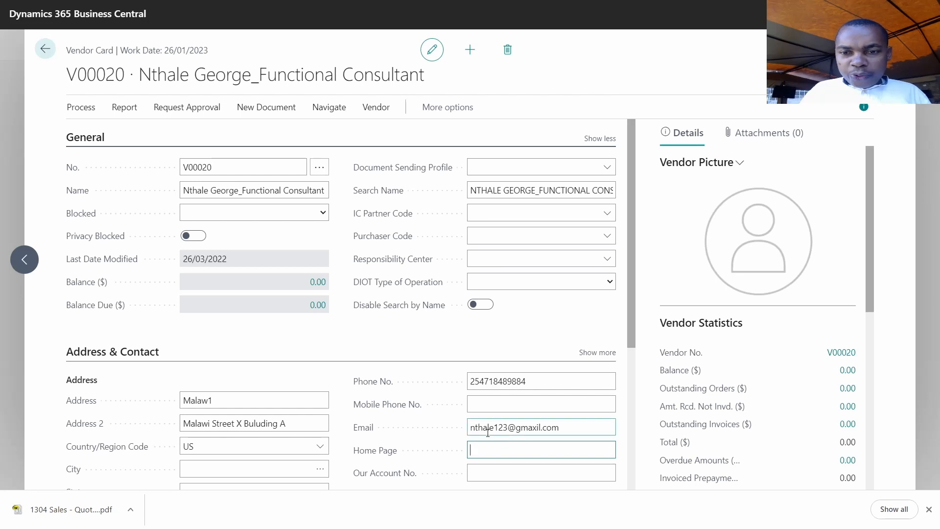
{"action": "scroll", "coordinate": [470, 392], "scroll_direction": "down", "scroll_amount": 5}
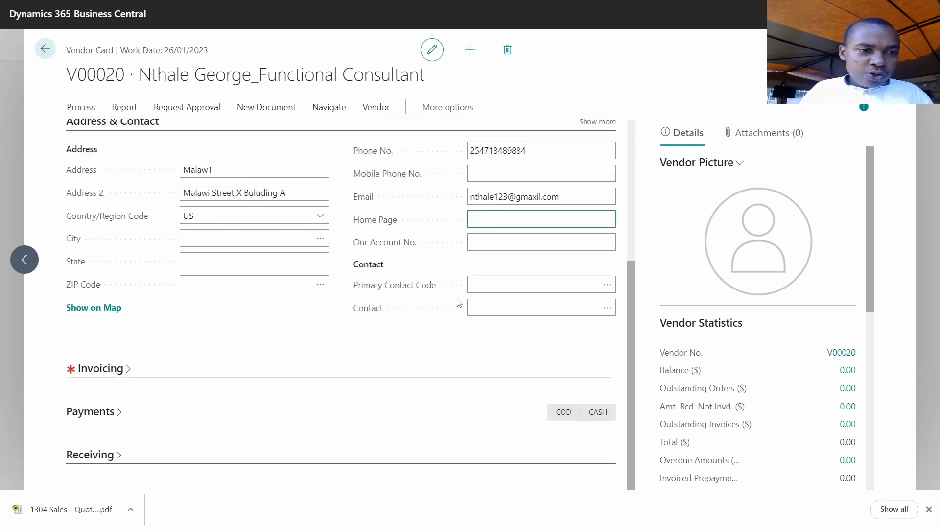
- Show all Invoicing fields, set Tax Registration No. to A, and leave Vendor No. empty
{"action": "left_click", "coordinate": [109, 373]}
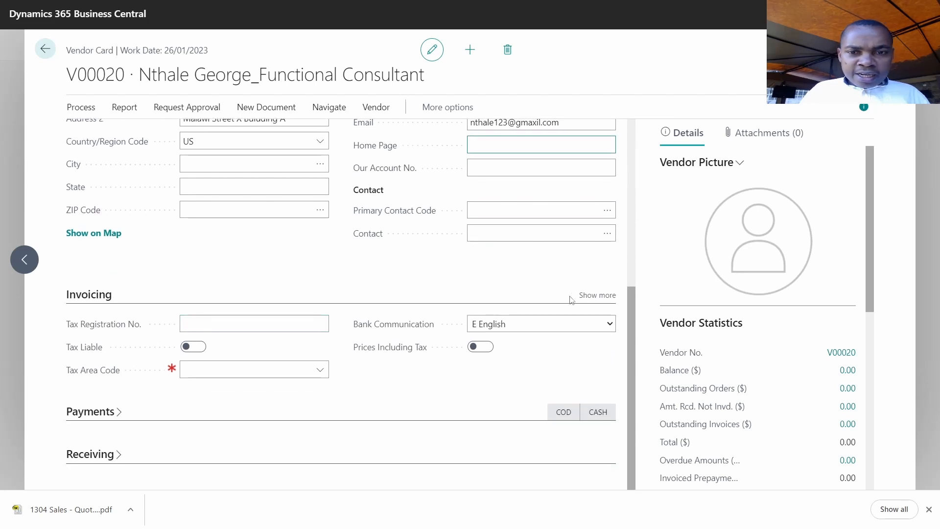
{"action": "left_click", "coordinate": [596, 295]}
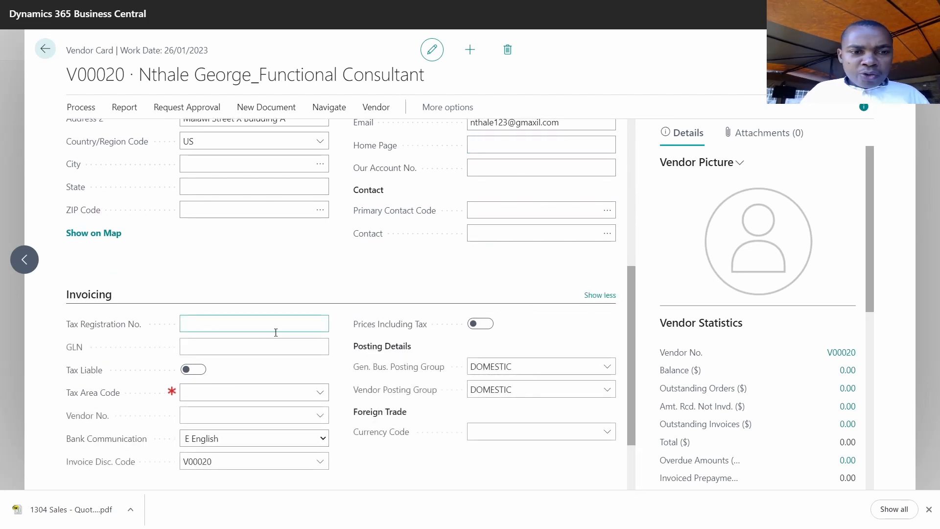
{"action": "left_click", "coordinate": [223, 328]}
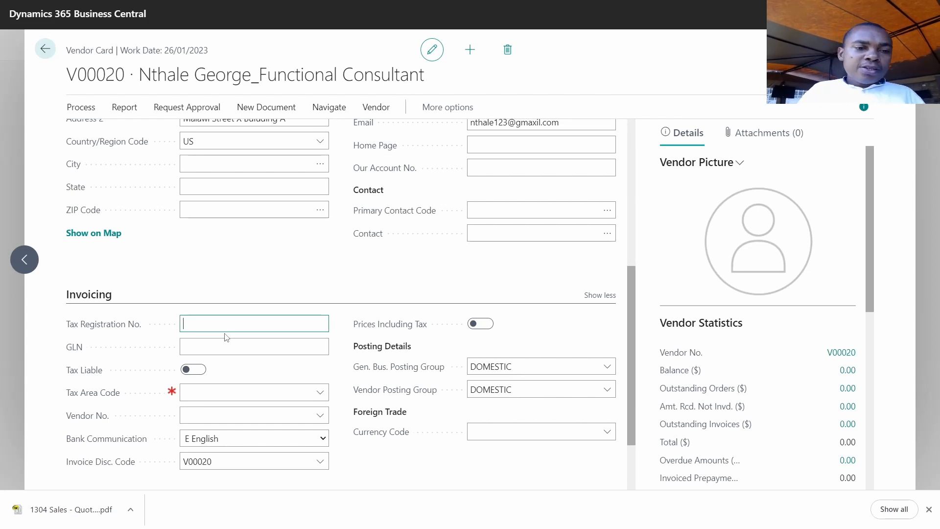
{"action": "type", "text": "A"}
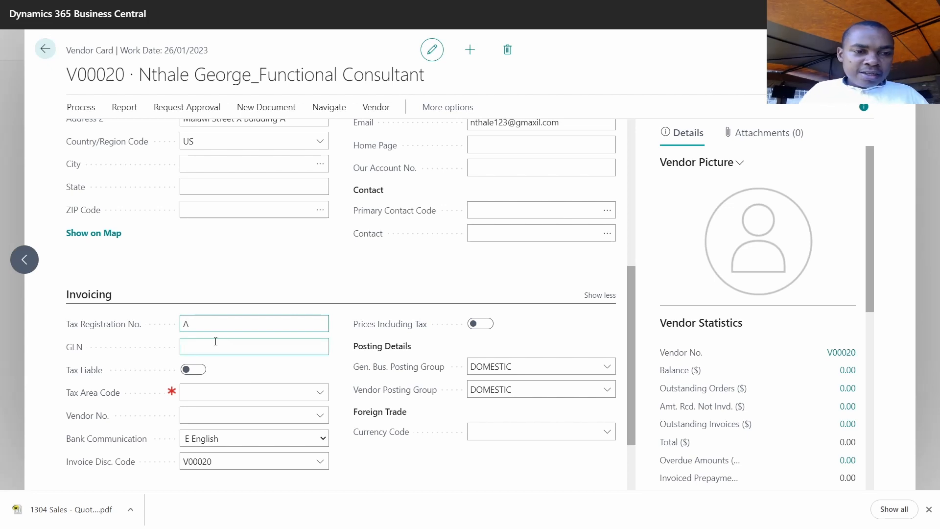
{"action": "left_click", "coordinate": [191, 415]}
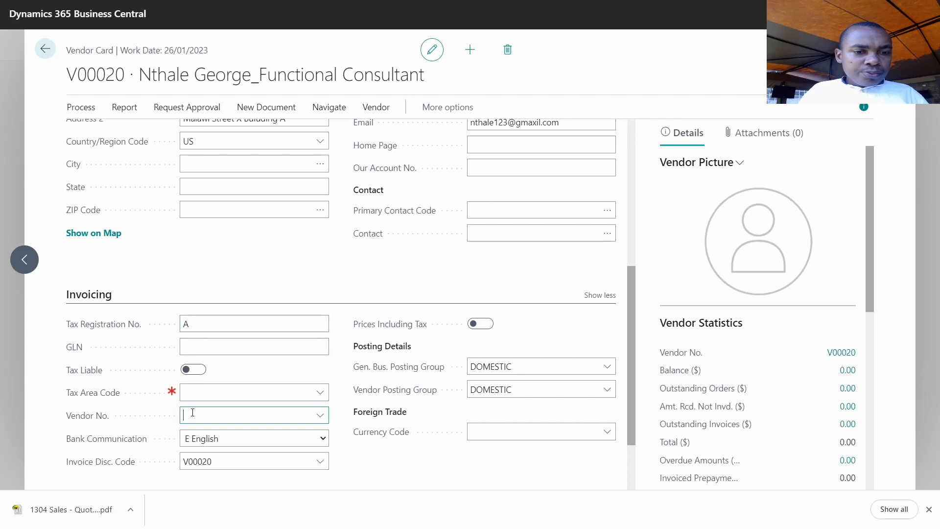
{"action": "left_click", "coordinate": [392, 474]}
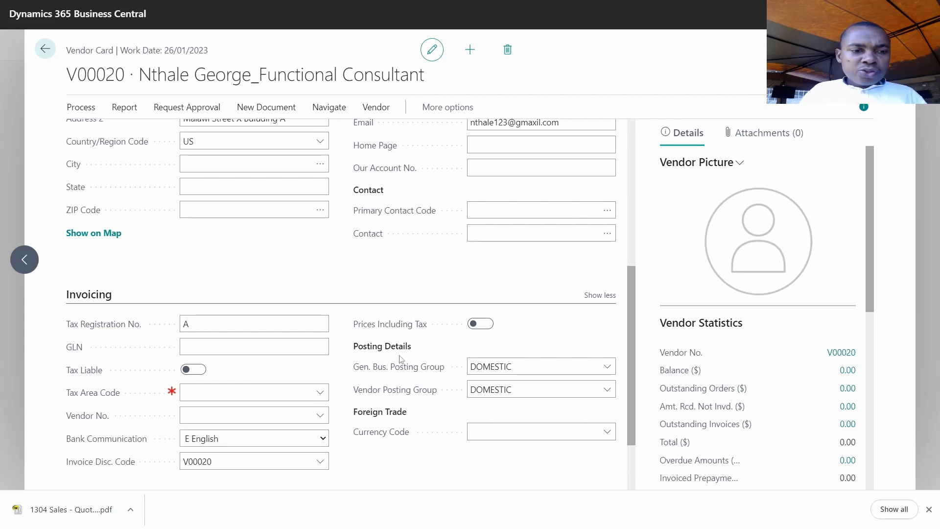
- Keep Gen. Bus. and Vendor Posting Group as DOMESTIC and leave Currency Code blank
{"action": "scroll", "coordinate": [401, 355], "scroll_direction": "down", "scroll_amount": 2}
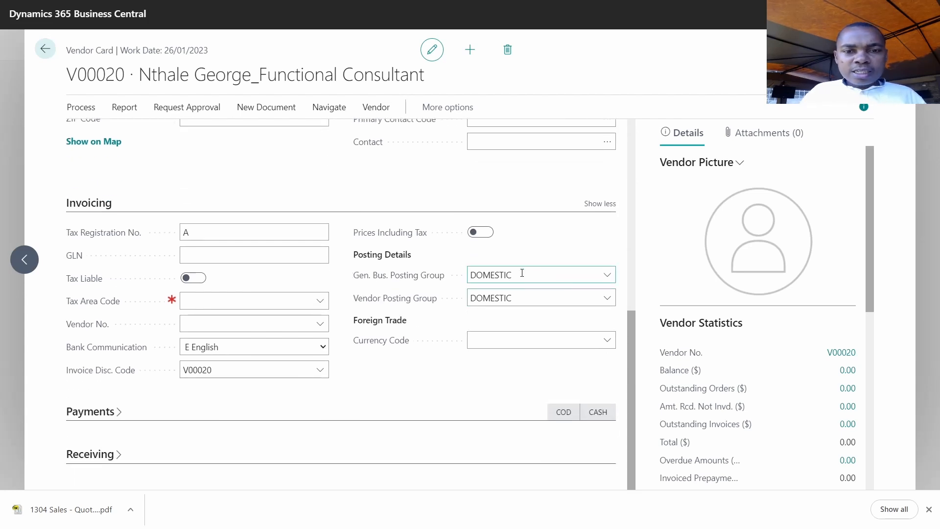
{"action": "mouse_move", "coordinate": [370, 283]}
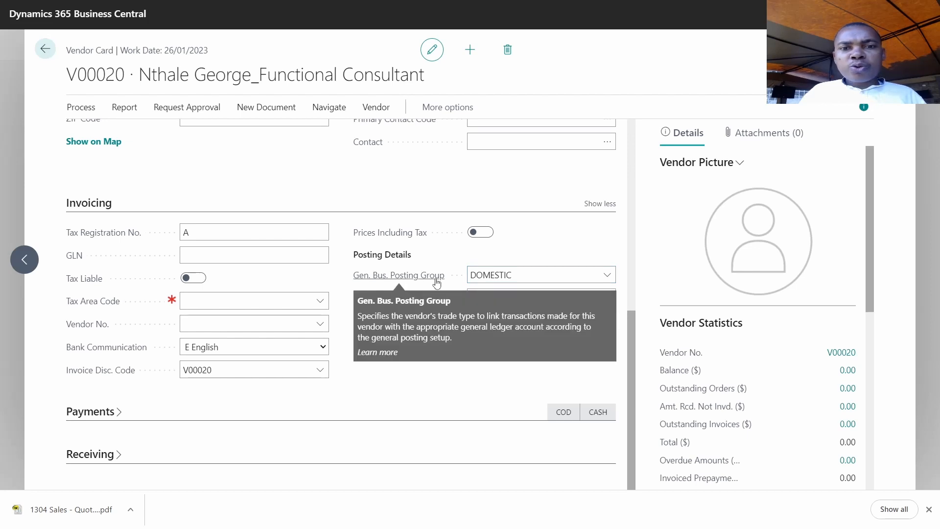
{"action": "left_click", "coordinate": [607, 275]}
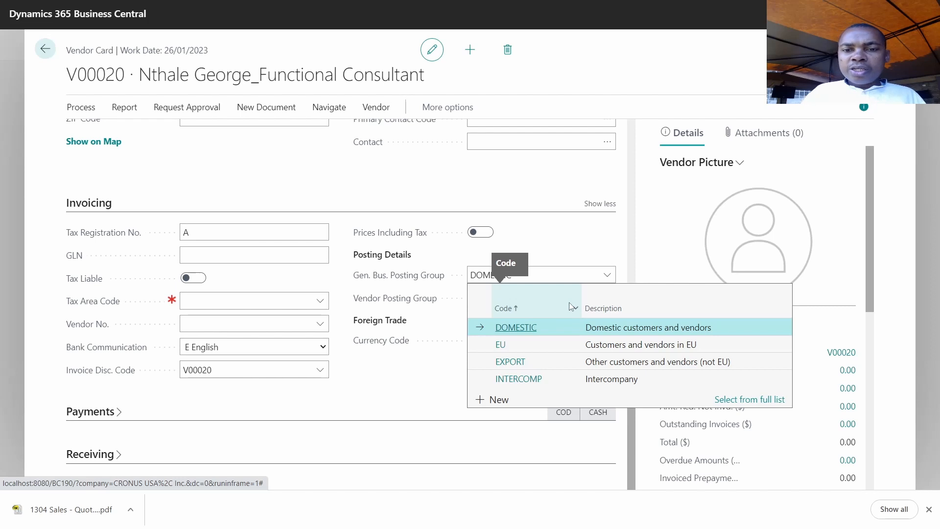
{"action": "left_click", "coordinate": [575, 242]}
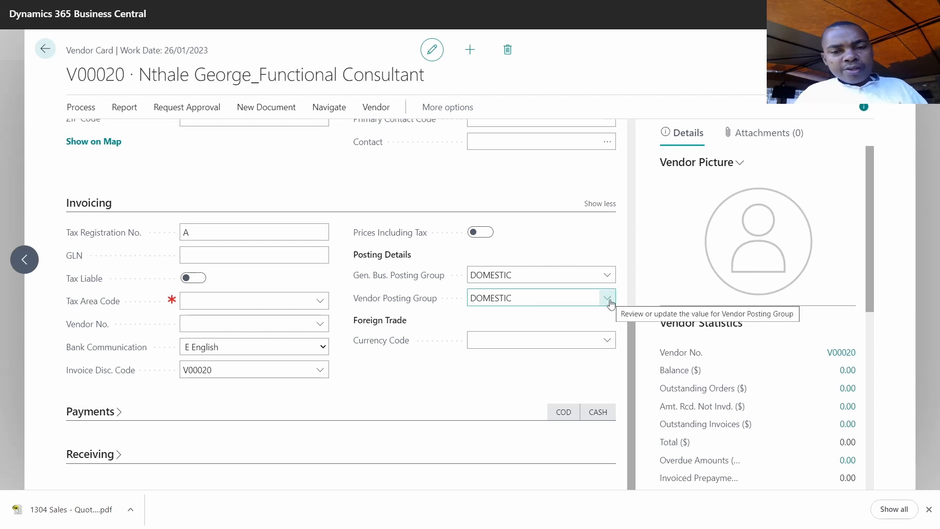
{"action": "left_click", "coordinate": [500, 293]}
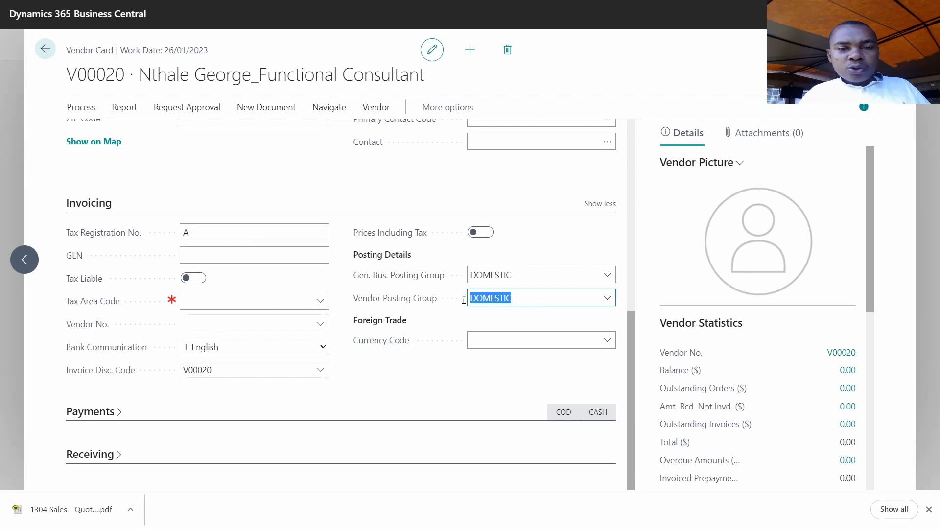
{"action": "mouse_move", "coordinate": [375, 305]}
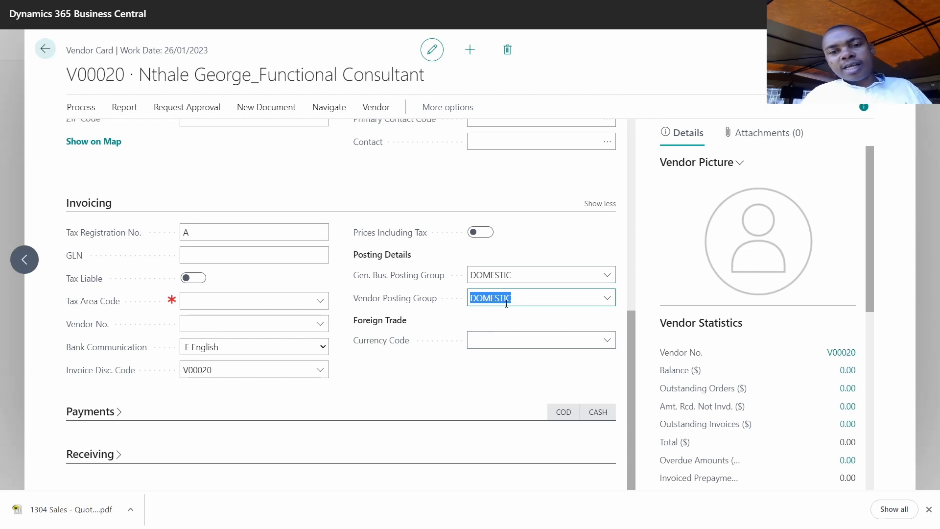
{"action": "left_click", "coordinate": [539, 297]}
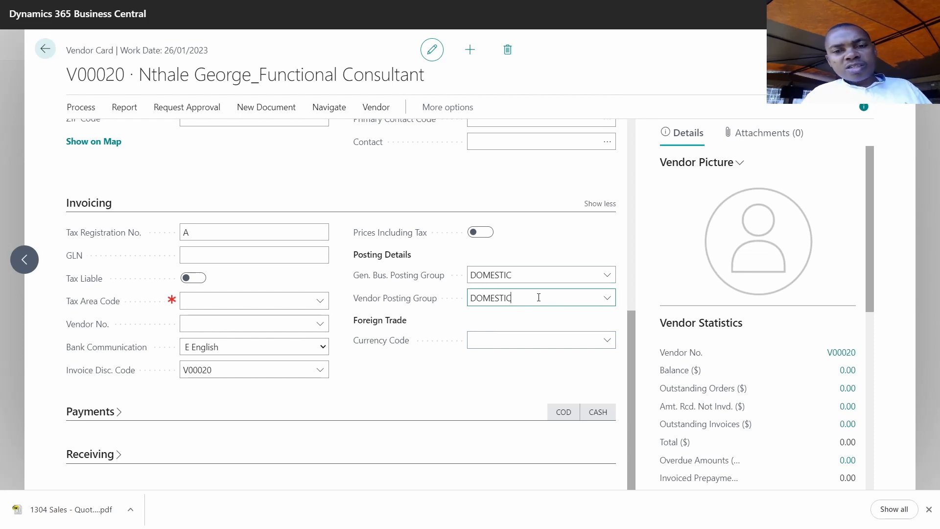
{"action": "double_click", "coordinate": [538, 297]}
{"action": "left_click", "coordinate": [525, 296]}
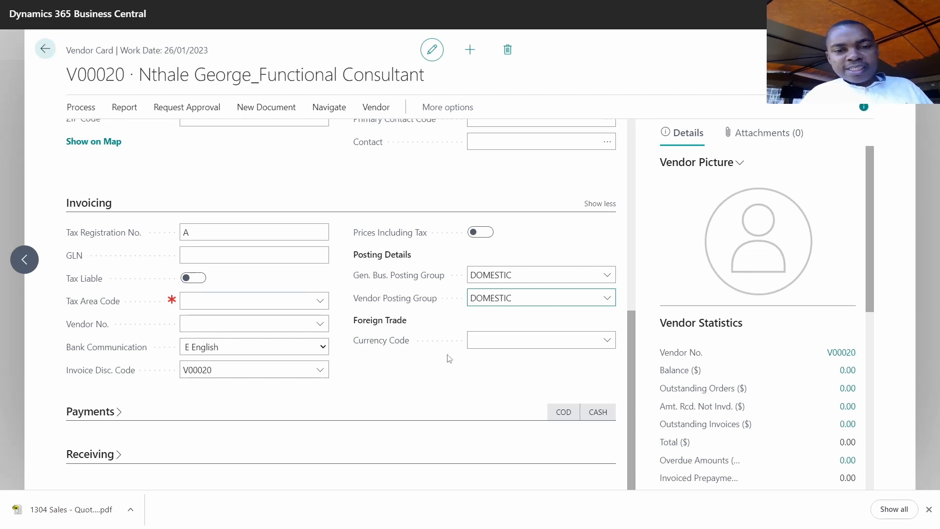
{"action": "left_click", "coordinate": [607, 340]}
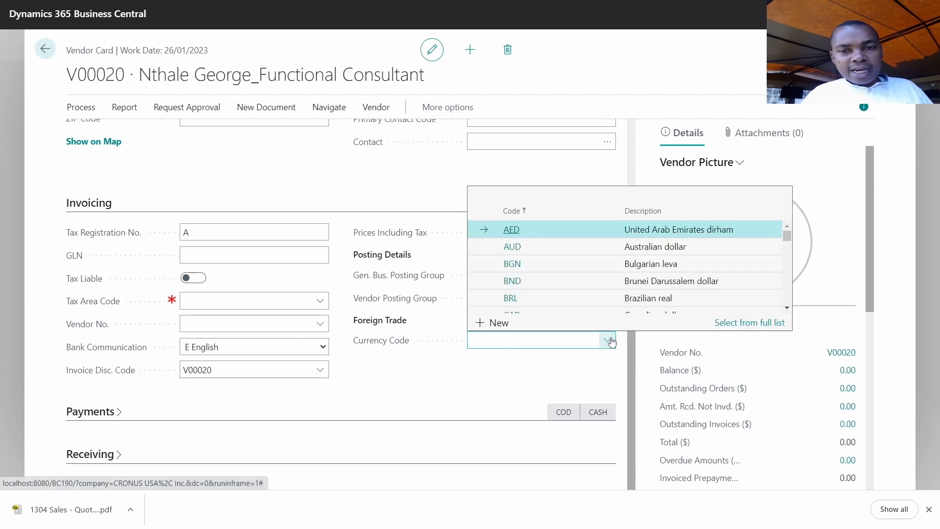
{"action": "left_click", "coordinate": [531, 358]}
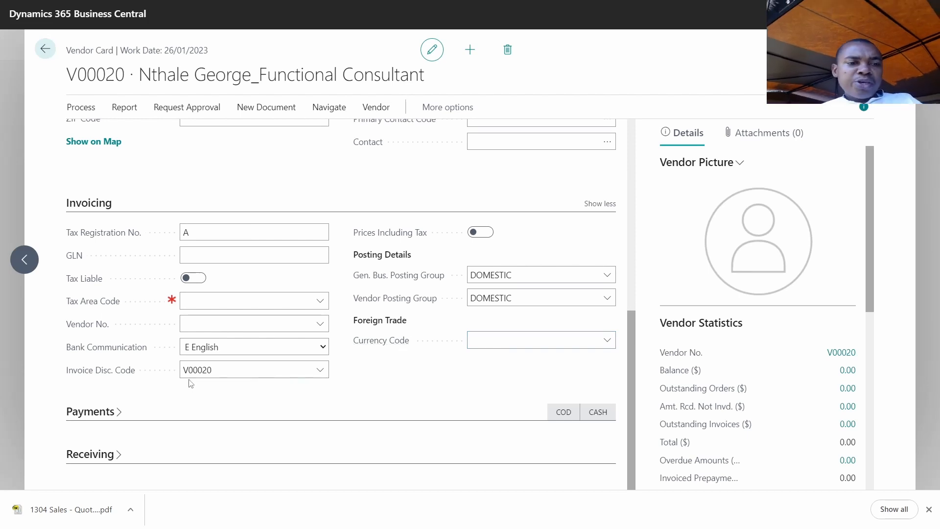
- Expand Payments and confirm COD payment terms with the CASH payment method
{"action": "left_click", "coordinate": [96, 412]}
{"action": "scroll", "coordinate": [135, 374], "scroll_direction": "down", "scroll_amount": 4}
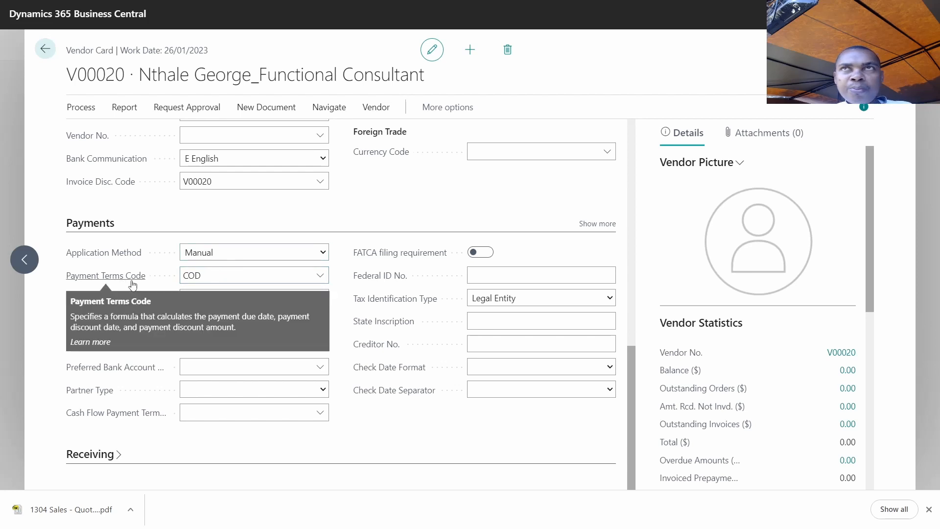
{"action": "left_click", "coordinate": [233, 281]}
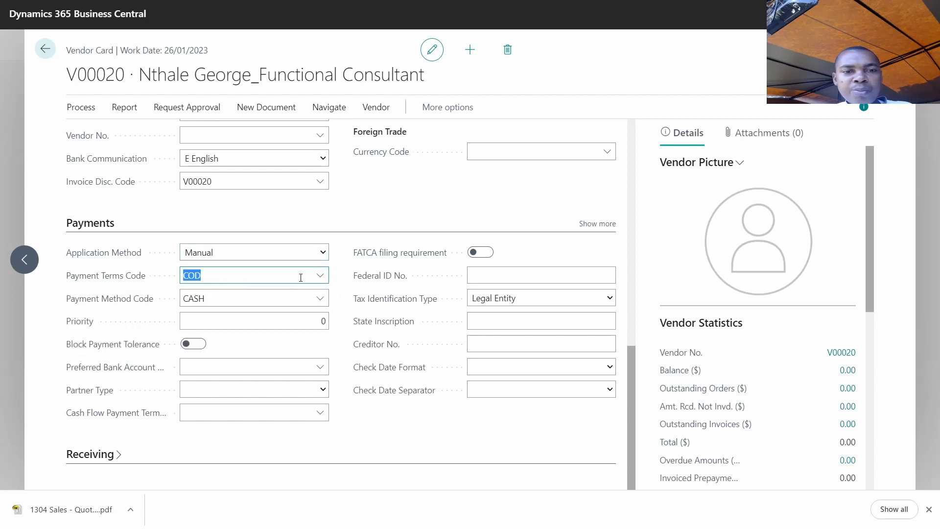
{"action": "left_click", "coordinate": [319, 276]}
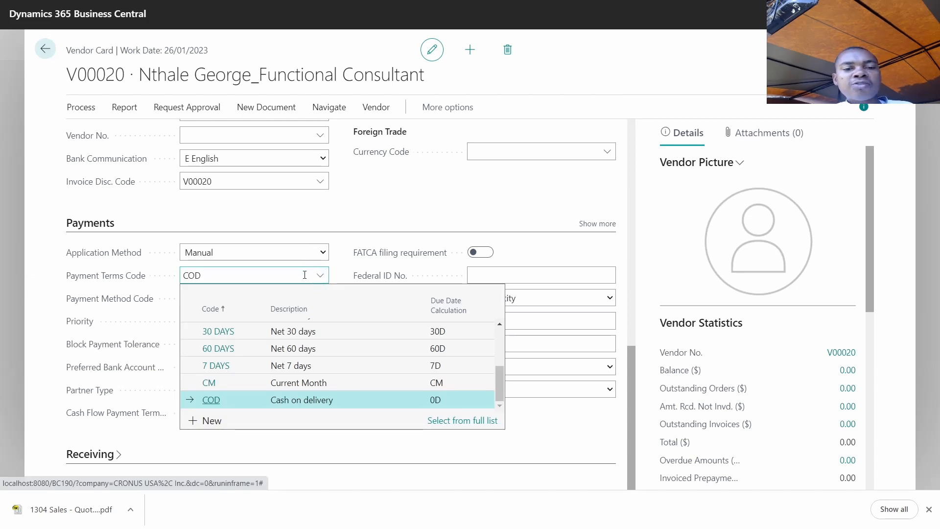
{"action": "left_click", "coordinate": [153, 317]}
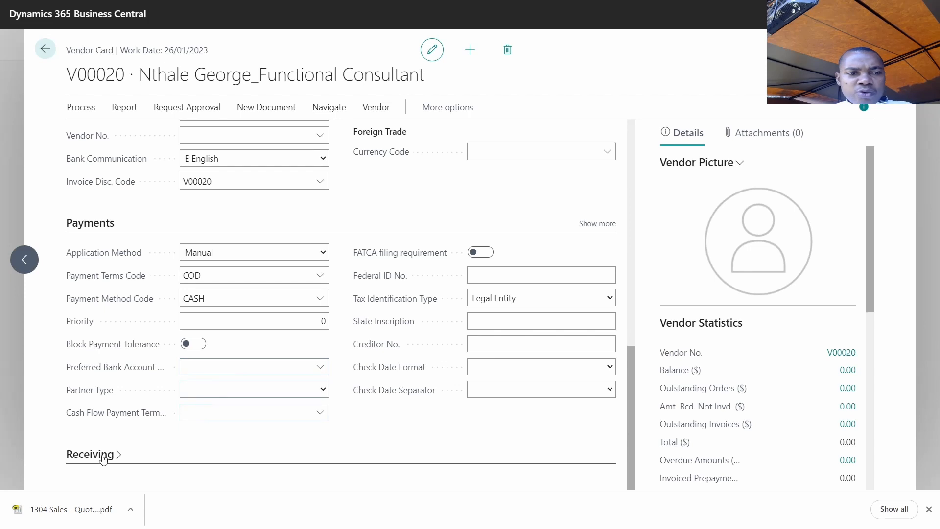
- Review the blank Receiving fields, return to General, and dismiss the vendor picture's browser menu
{"action": "scroll", "coordinate": [104, 458], "scroll_direction": "down", "scroll_amount": 2}
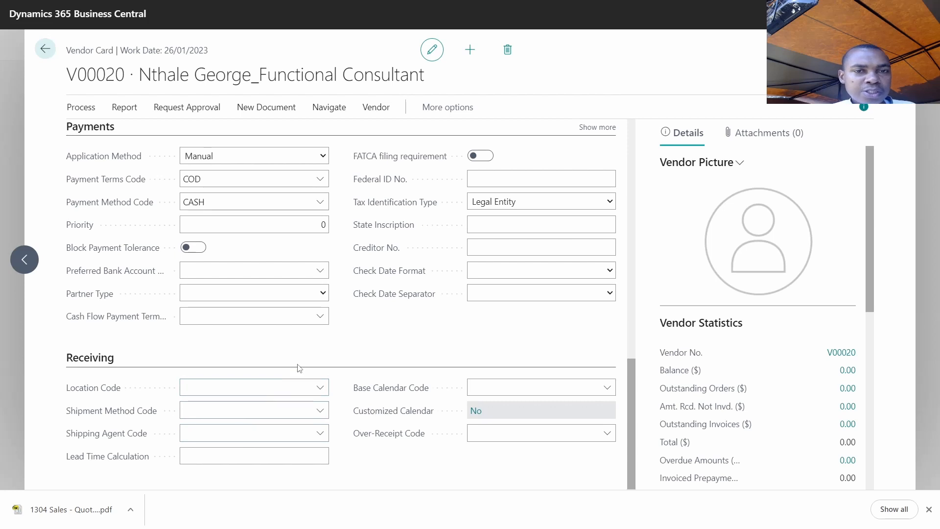
{"action": "scroll", "coordinate": [295, 362], "scroll_direction": "up", "scroll_amount": 15}
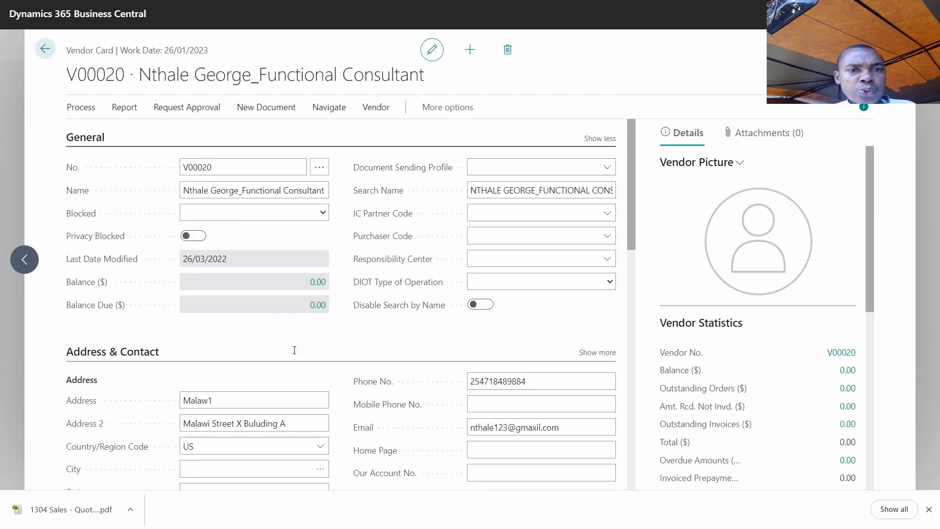
{"action": "right_click", "coordinate": [758, 231]}
{"action": "left_click", "coordinate": [731, 215]}
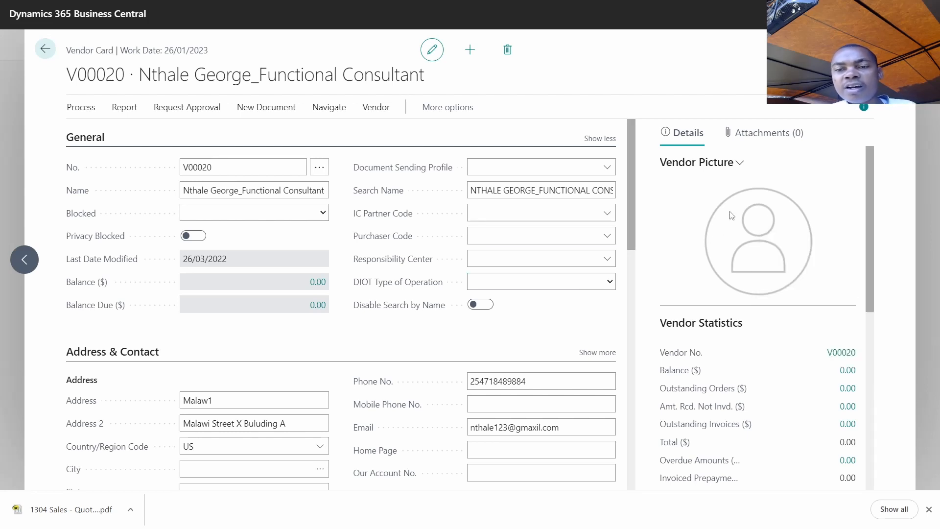
- Open the Attachments (0) FactBox, then inspect and cancel the Add a link dialog
{"action": "left_click", "coordinate": [757, 139]}
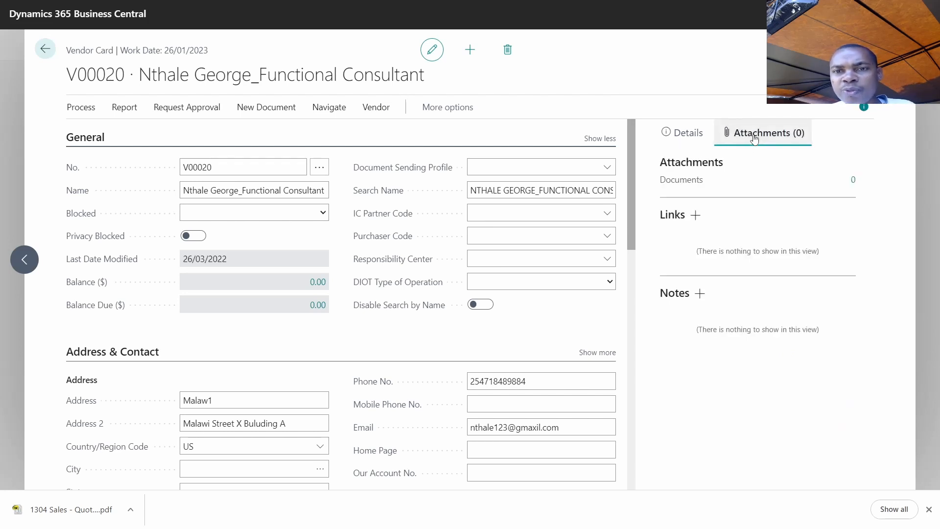
{"action": "left_click", "coordinate": [694, 215]}
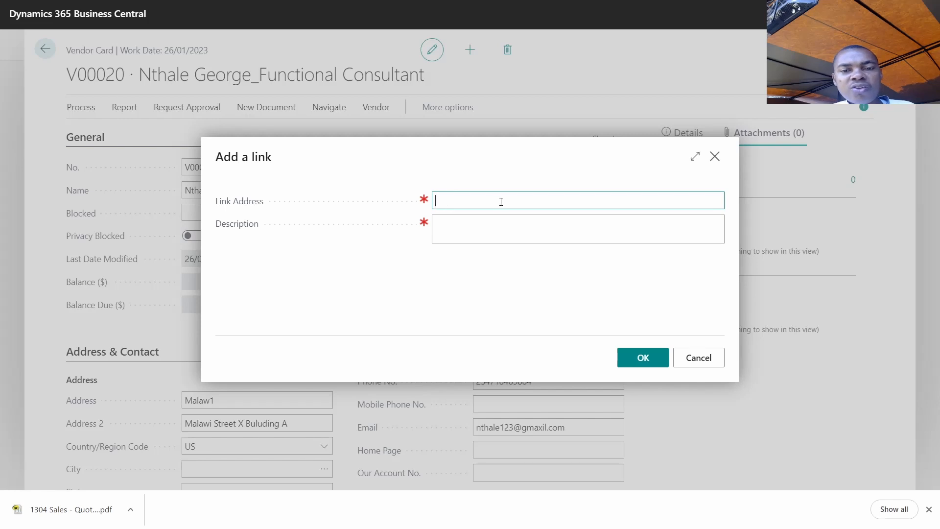
{"action": "left_click", "coordinate": [458, 228]}
{"action": "left_click_drag", "start_coordinate": [448, 212], "coordinate": [449, 201]}
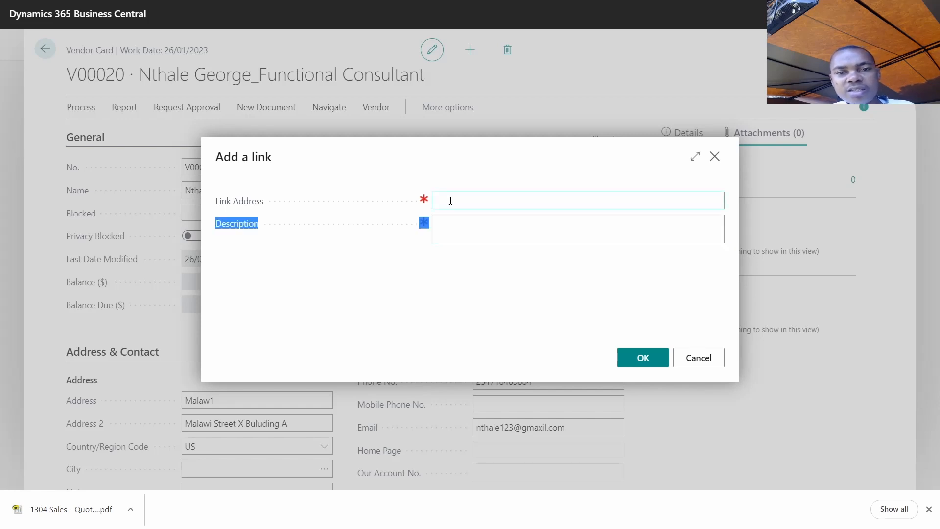
{"action": "left_click", "coordinate": [449, 201]}
{"action": "left_click", "coordinate": [715, 156]}
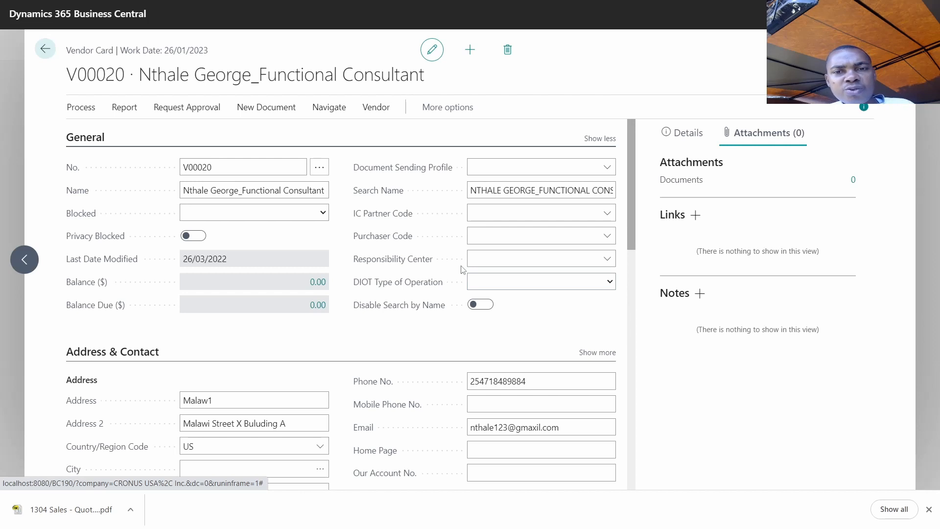
- Hide the Details side pane to widen the card, then select vendor number V00020 and the vendor name
{"action": "left_click", "coordinate": [695, 139]}
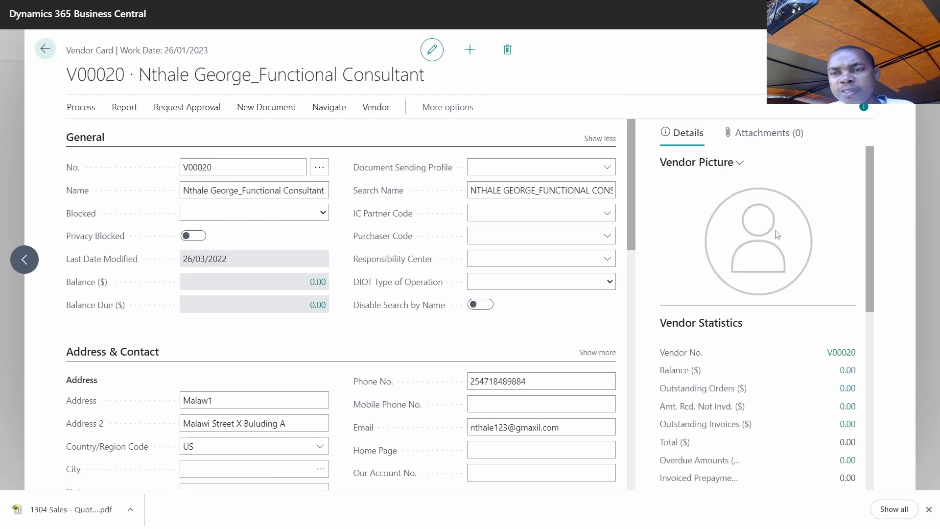
{"action": "left_click", "coordinate": [863, 106]}
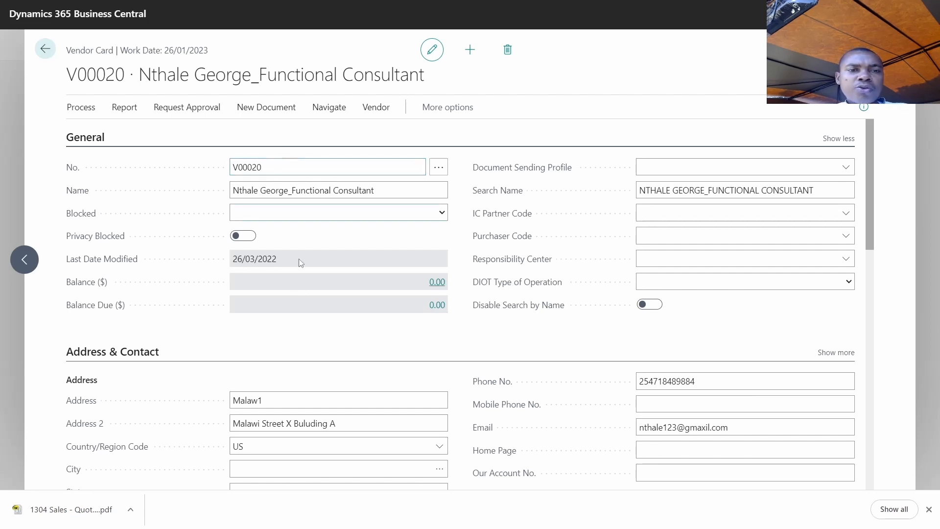
{"action": "left_click", "coordinate": [318, 184]}
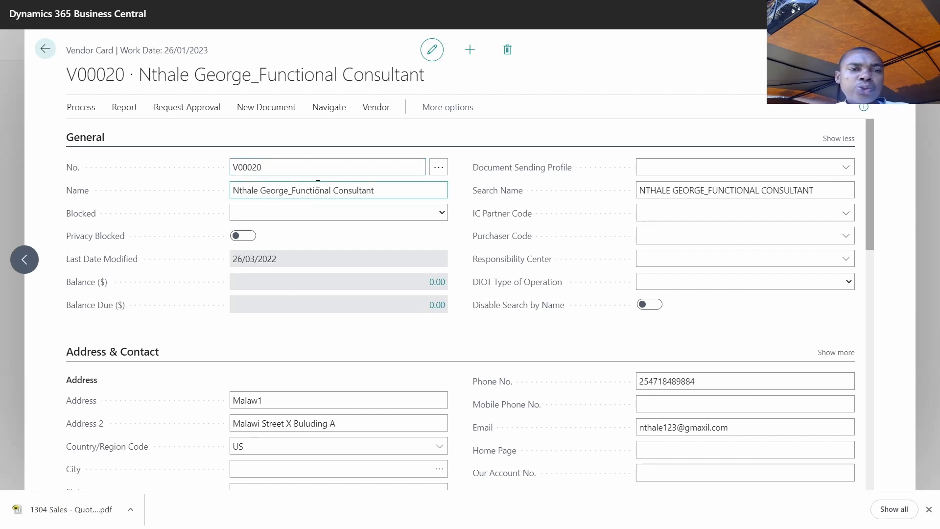
{"action": "left_click", "coordinate": [283, 164]}
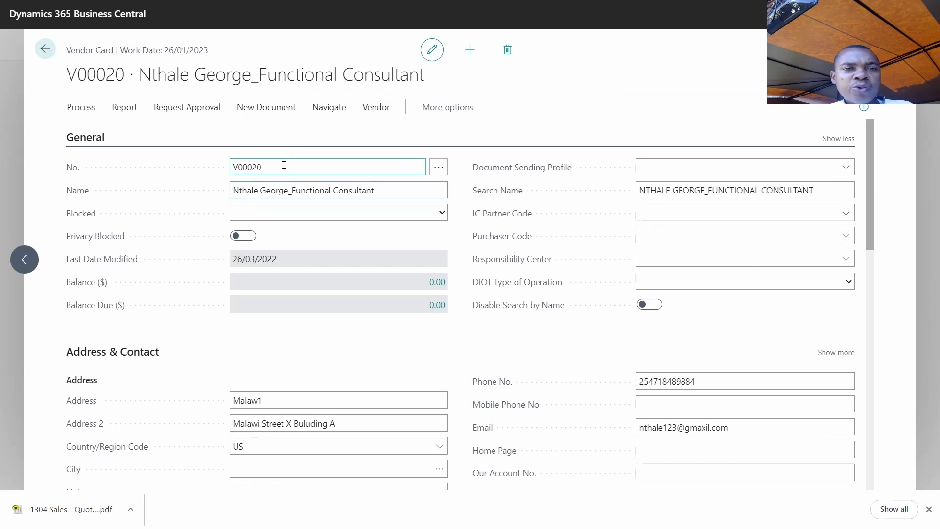
{"action": "double_click", "coordinate": [283, 165]}
{"action": "left_click", "coordinate": [302, 191]}
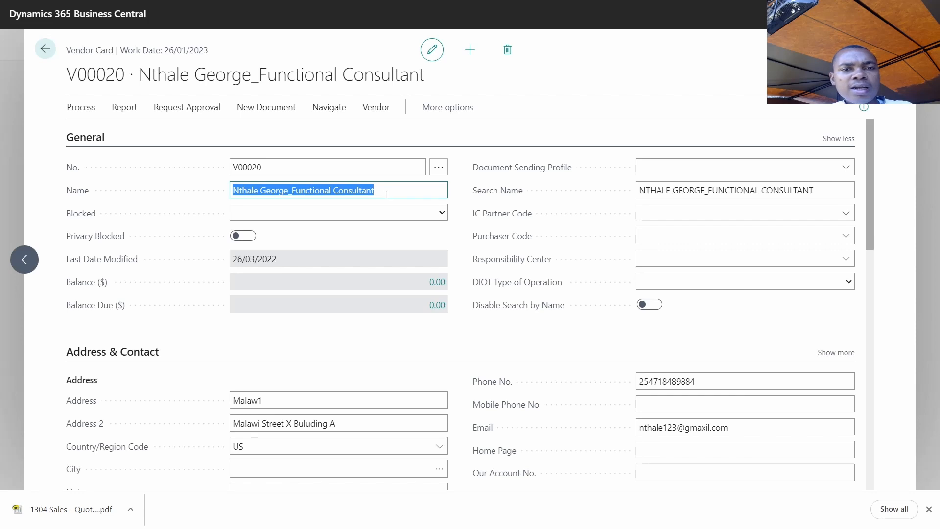
{"action": "left_click", "coordinate": [284, 161]}
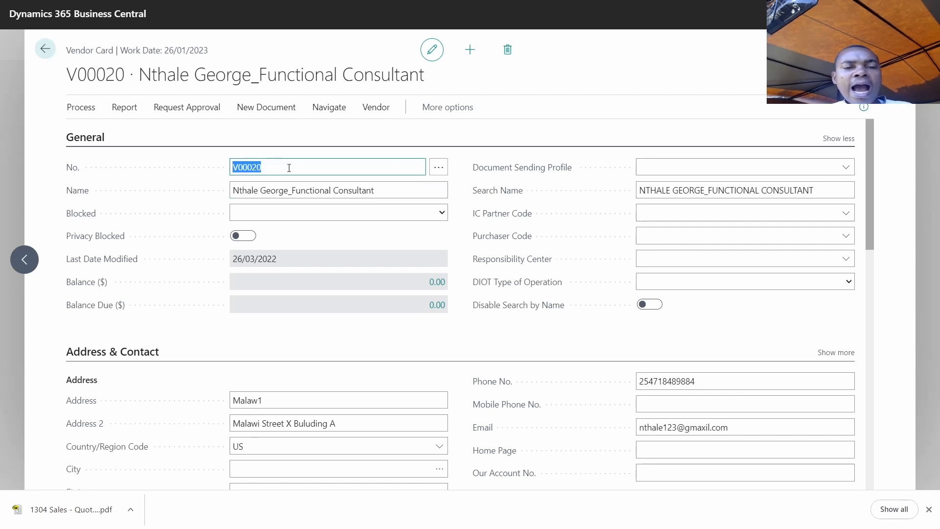